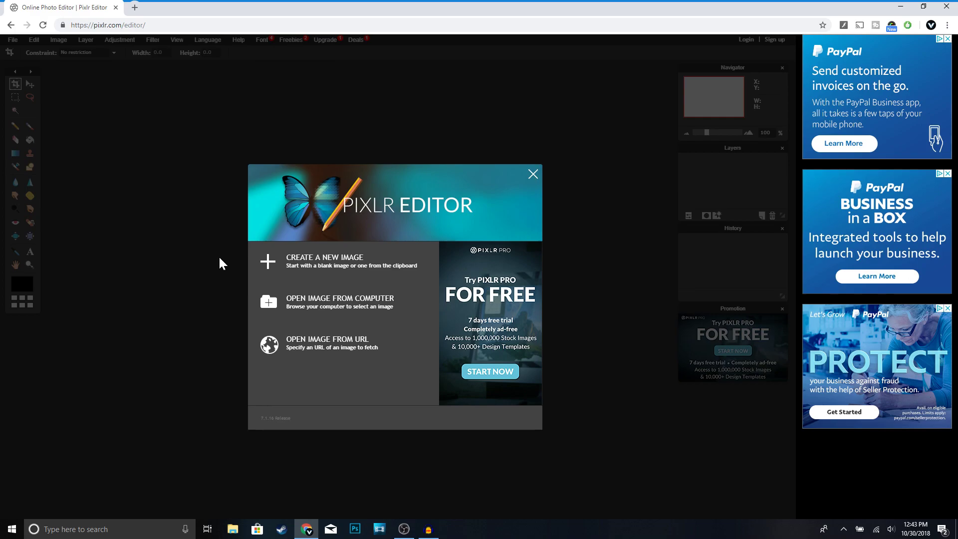
# Create a new transparent 800 x 800 px blank image.
pyautogui.click(301, 262)
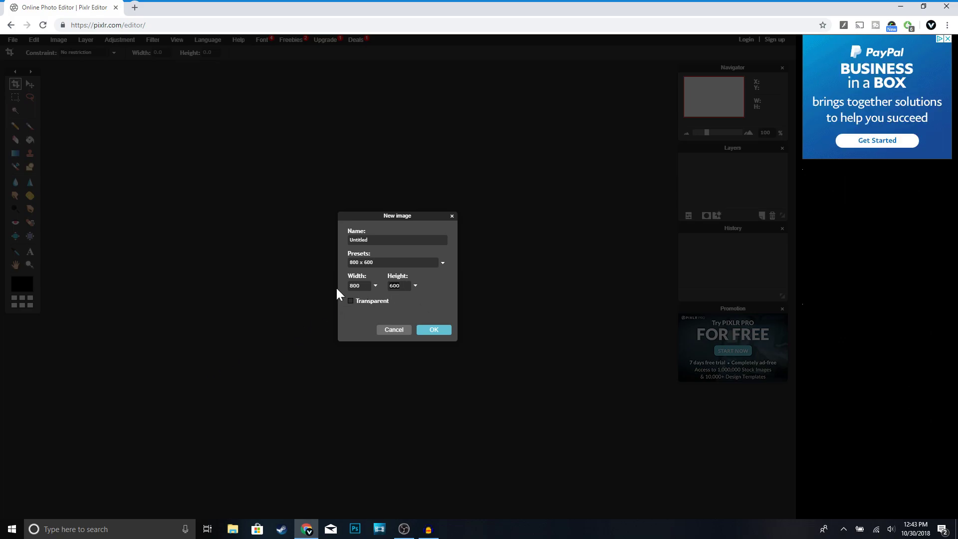
pyautogui.write('800')
pyautogui.click(433, 328)
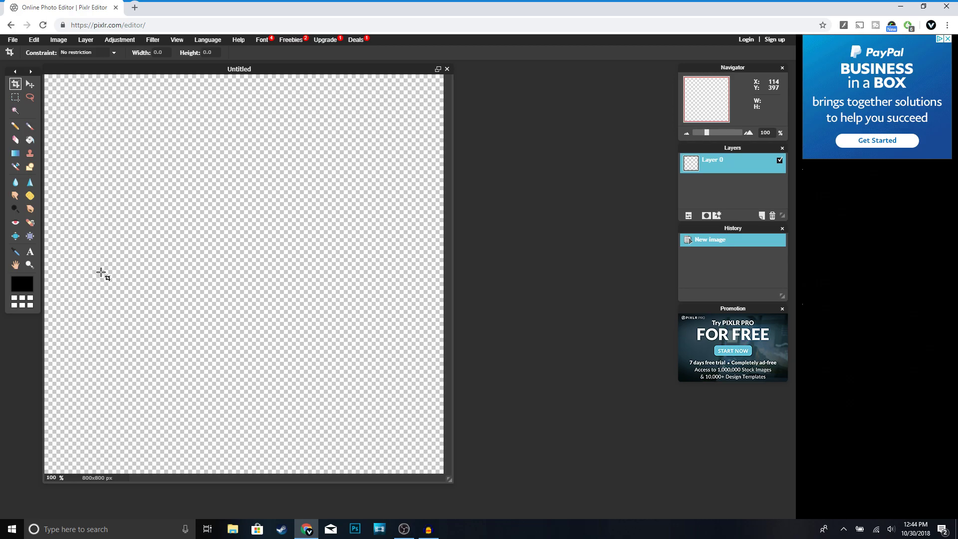
# Start a text box on the canvas using the Raider Crusader font at size 999.
pyautogui.click(30, 253)
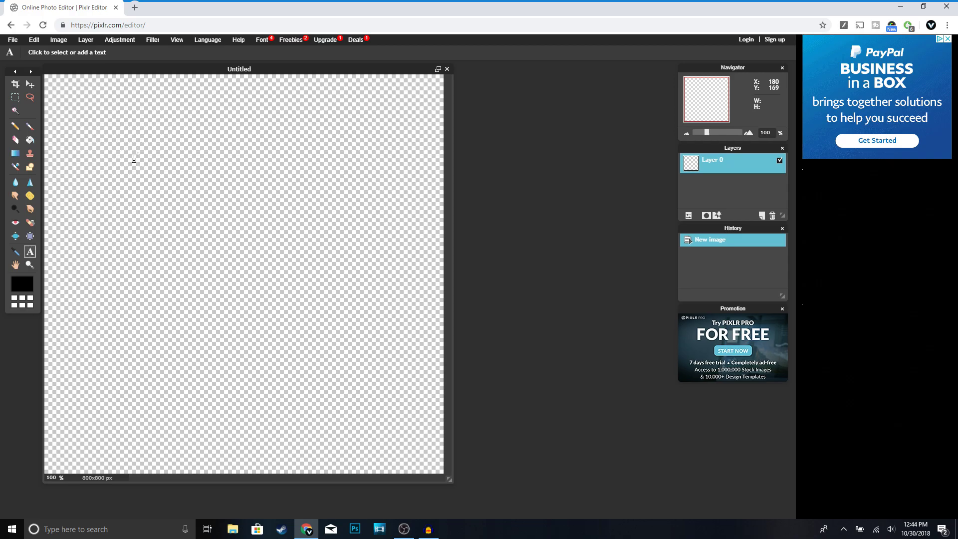
pyautogui.click(156, 185)
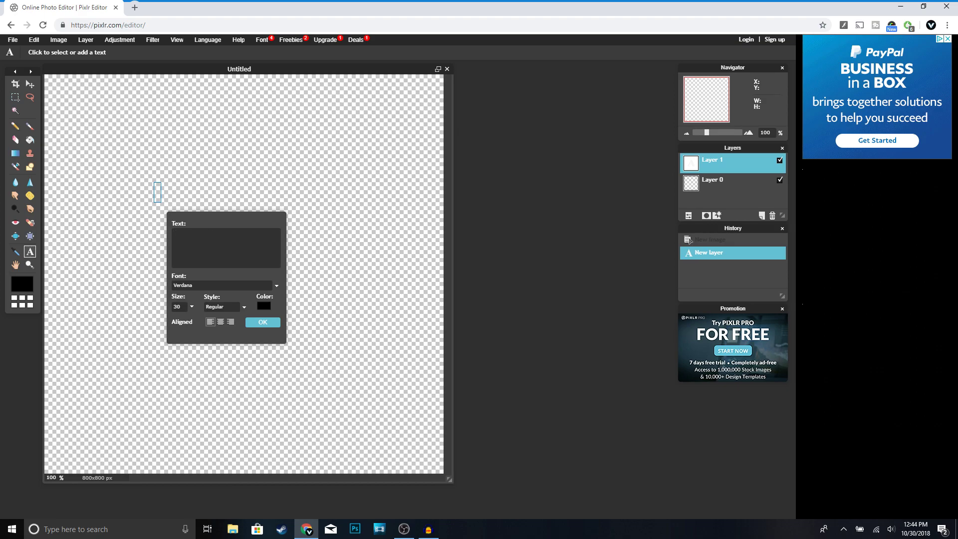
pyautogui.click(275, 286)
pyautogui.scroll(-5, 238, 320)
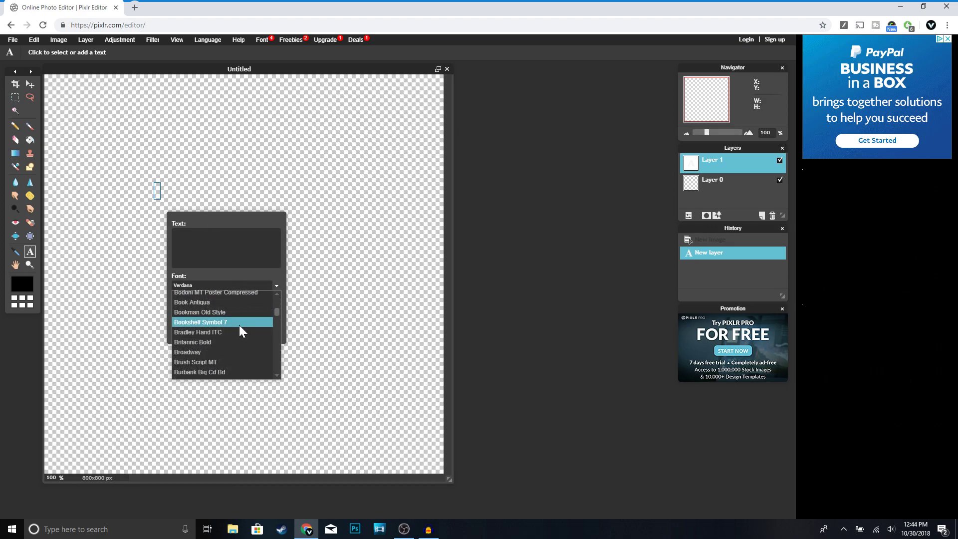
pyautogui.scroll(-20, 240, 327)
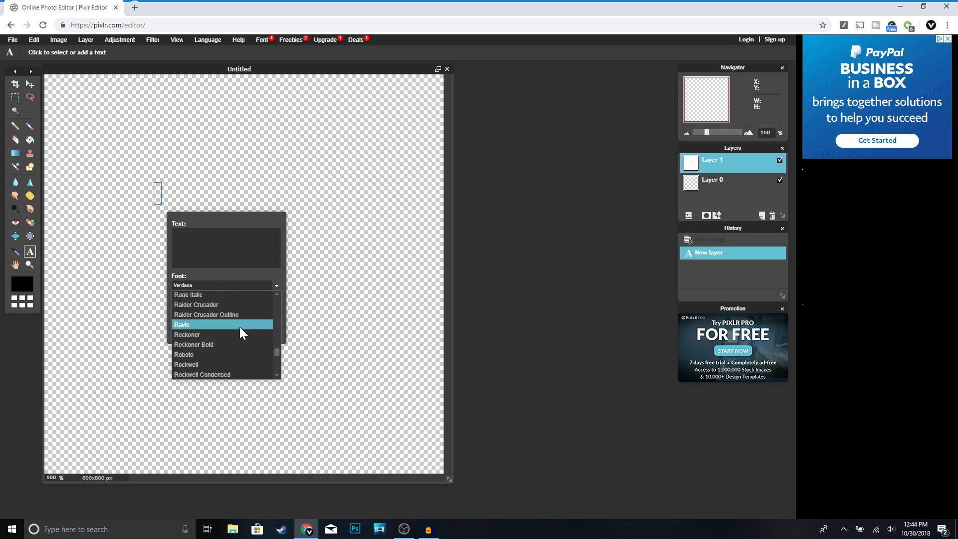
pyautogui.scroll(5, 239, 328)
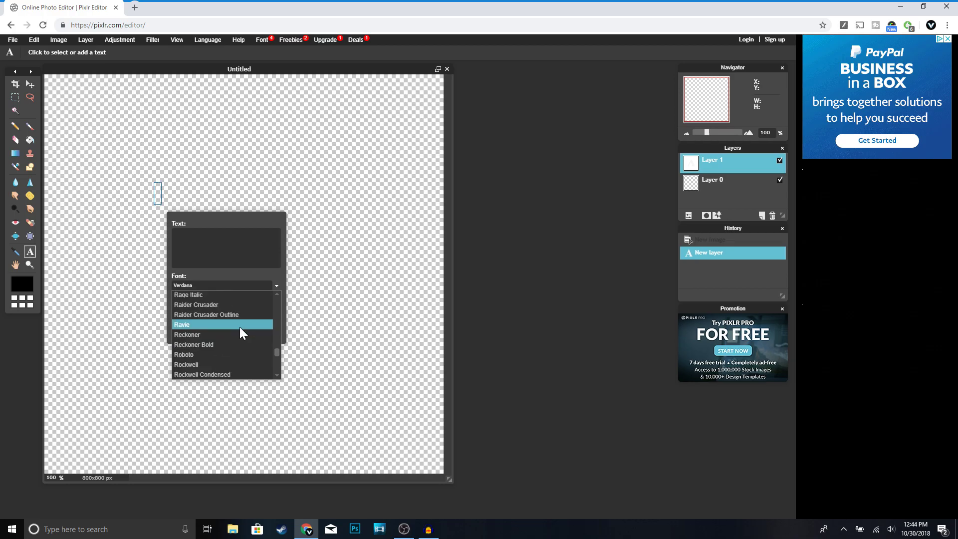
pyautogui.click(214, 307)
pyautogui.moveTo(191, 307); pyautogui.dragTo(195, 326)
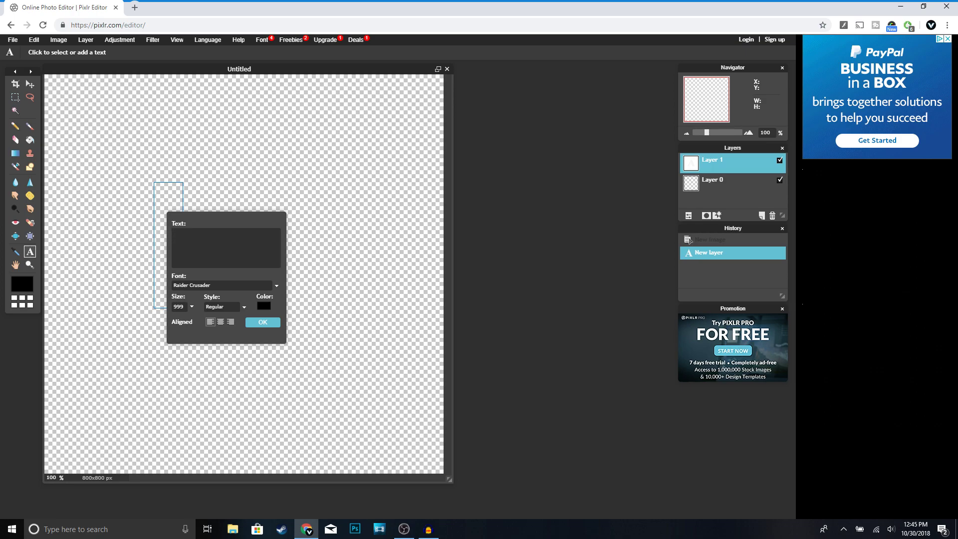
# Type the letter r, preview it, and commit it as its own text layer.
pyautogui.write('ra')
pyautogui.moveTo(228, 218); pyautogui.dragTo(369, 198)
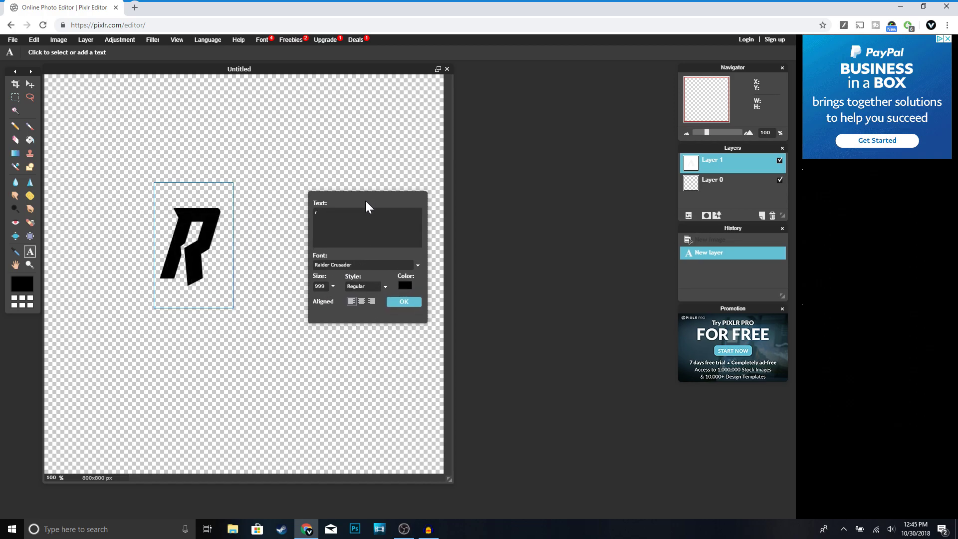
pyautogui.click(407, 302)
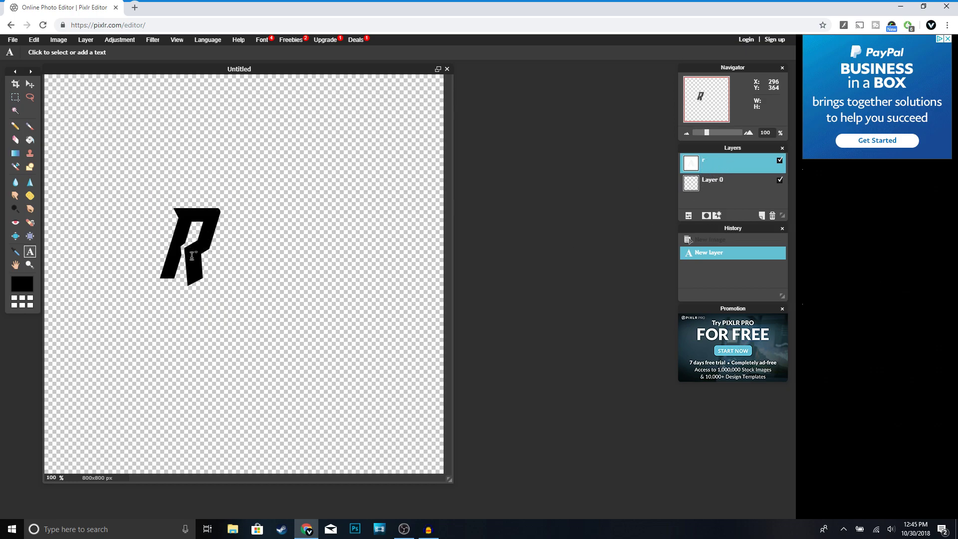
pyautogui.rightClick(708, 168)
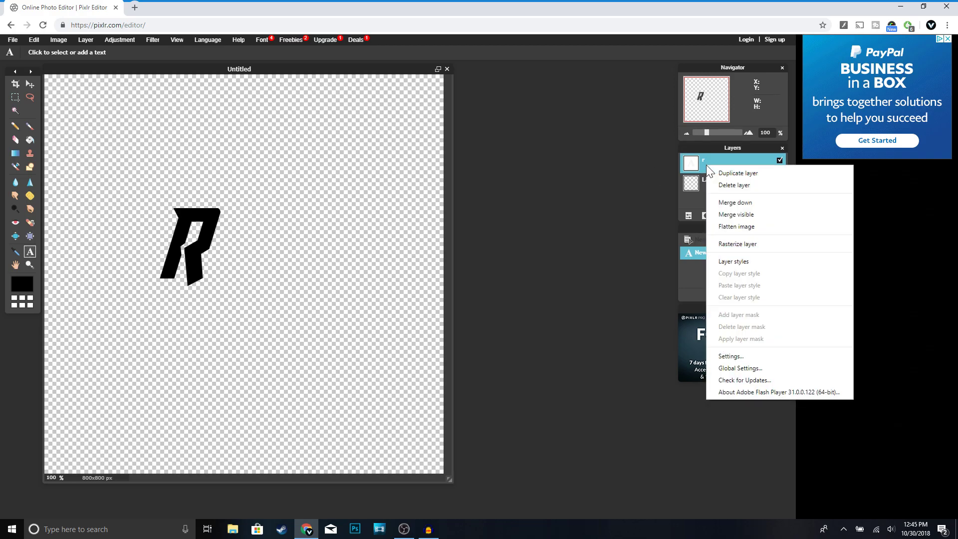
# Rasterize the r layer and free-transform the R larger to fill most of the canvas.
pyautogui.click(753, 244)
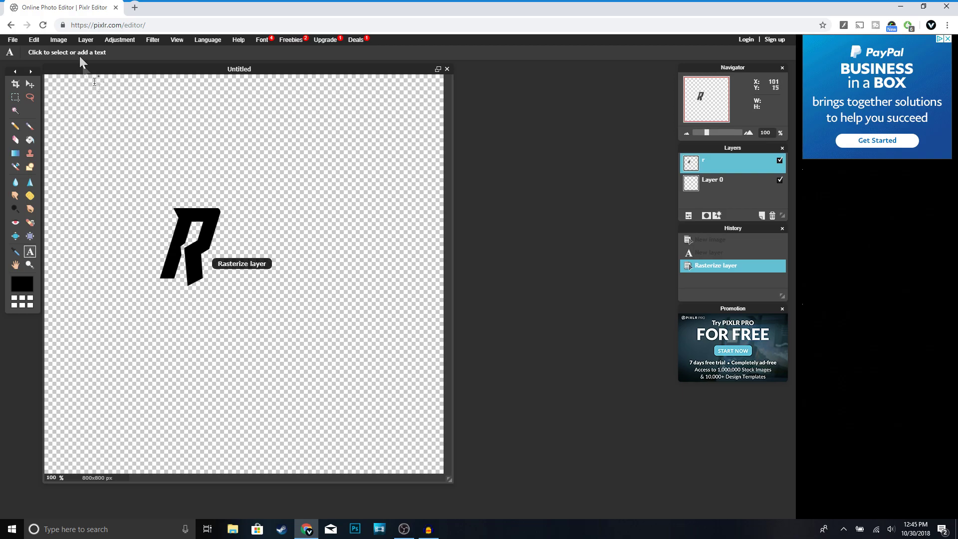
pyautogui.click(35, 40)
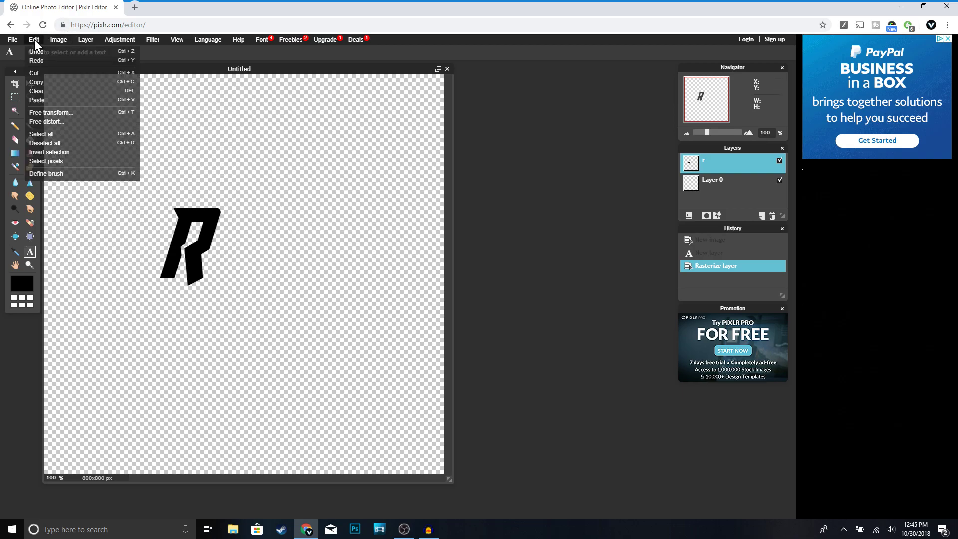
pyautogui.click(86, 114)
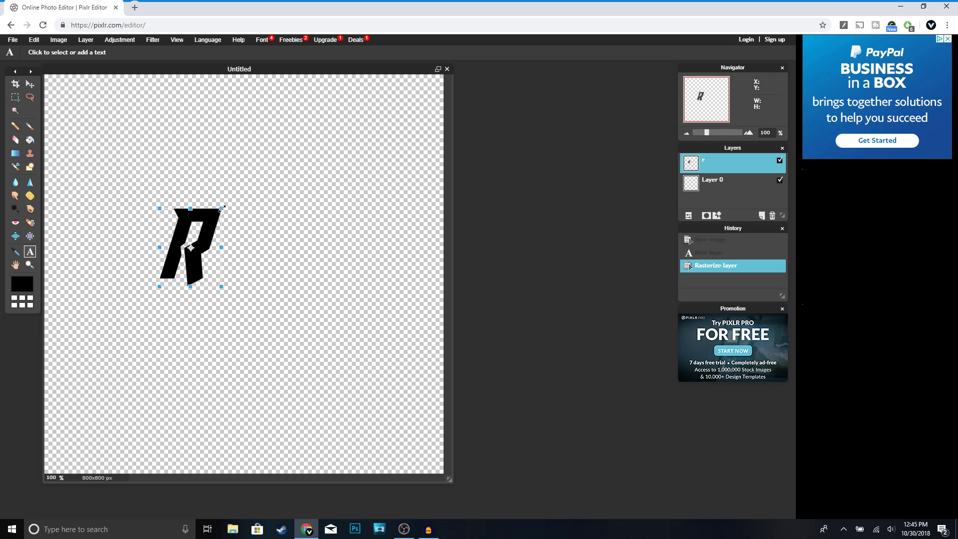
pyautogui.moveTo(222, 208); pyautogui.dragTo(357, 140)
pyautogui.moveTo(333, 179); pyautogui.dragTo(318, 175)
pyautogui.press('Return')
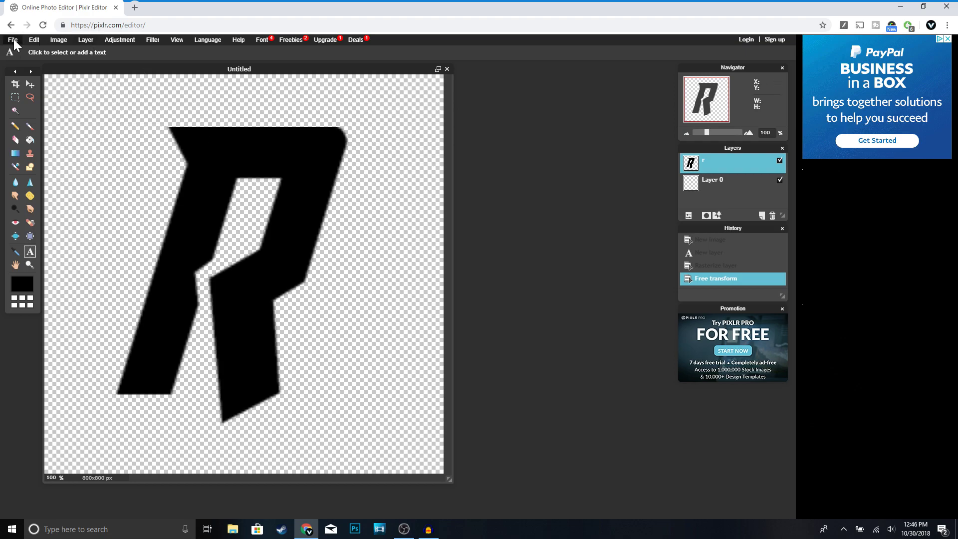
# Add the blue polygon texture image from the Desktop as Layer 2 above the R.
pyautogui.click(78, 43)
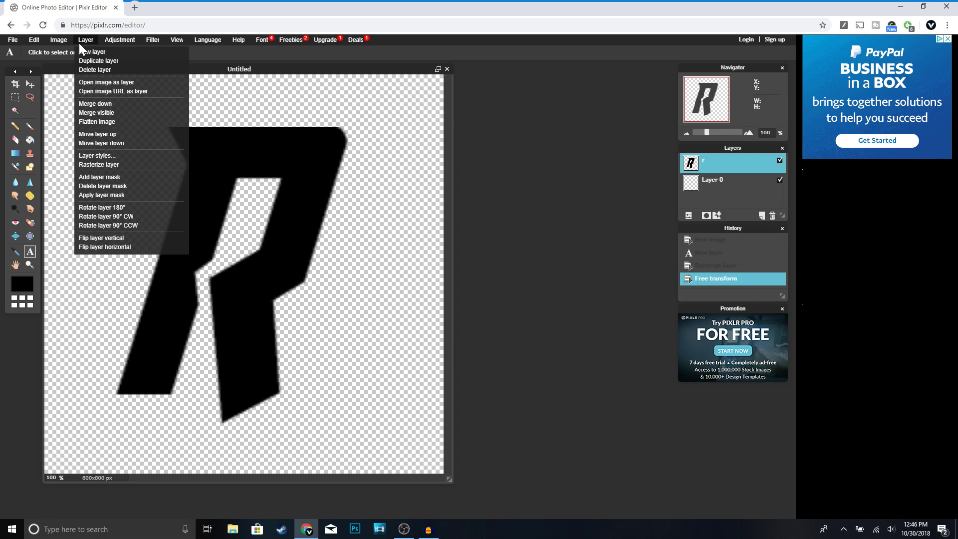
pyautogui.click(124, 82)
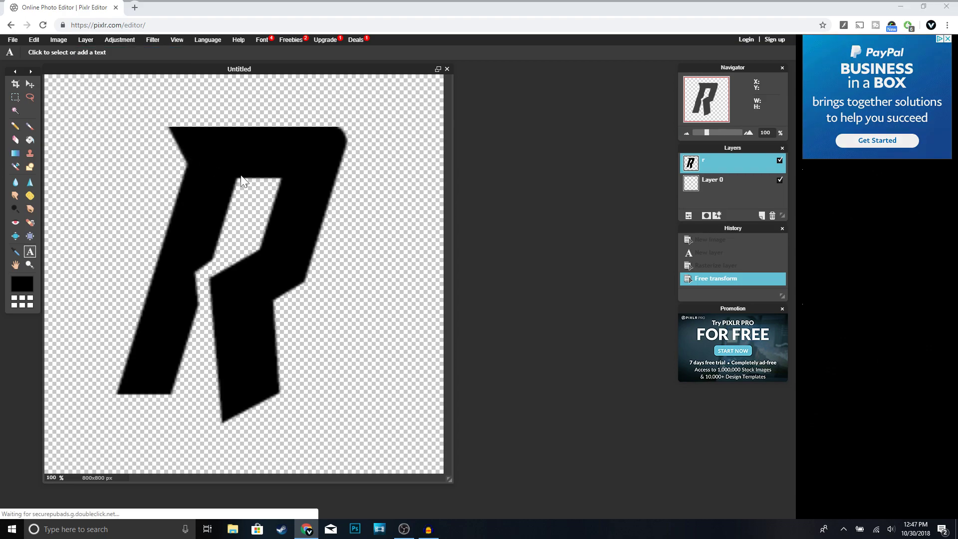
pyautogui.scroll(-2, 448, 272)
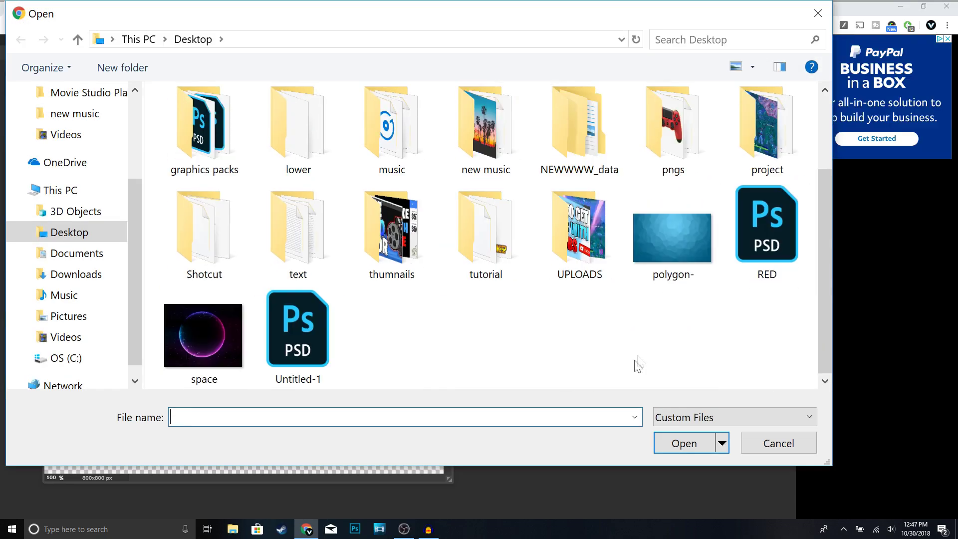
pyautogui.doubleClick(664, 262)
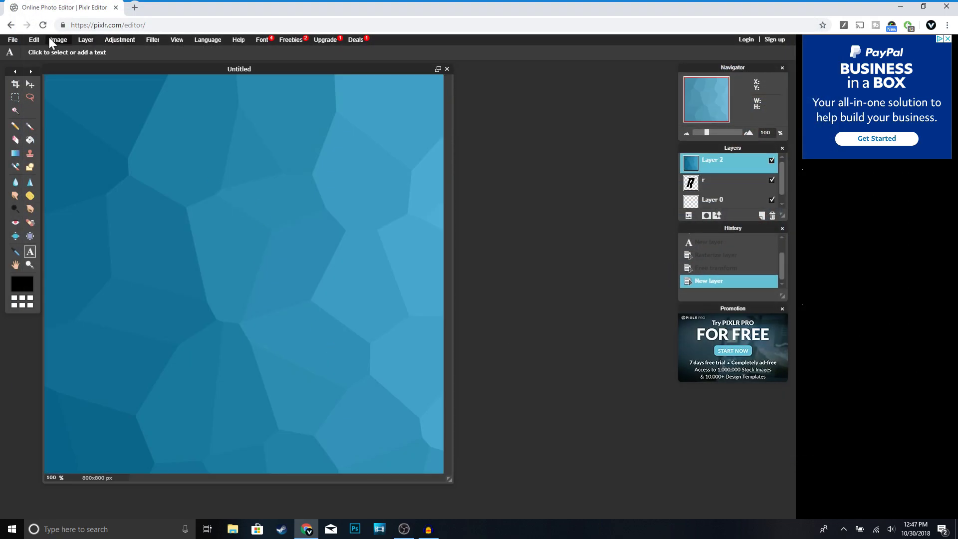
pyautogui.click(34, 40)
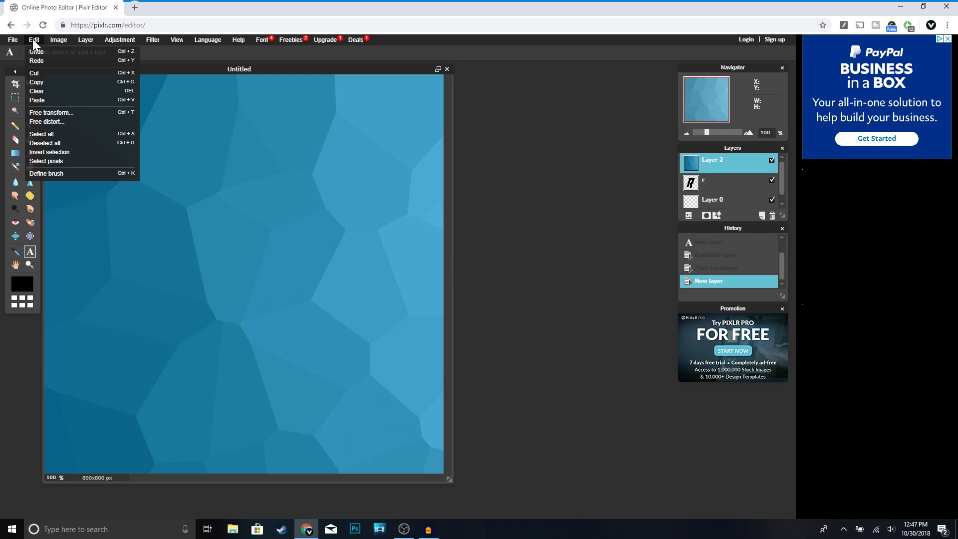
pyautogui.click(68, 114)
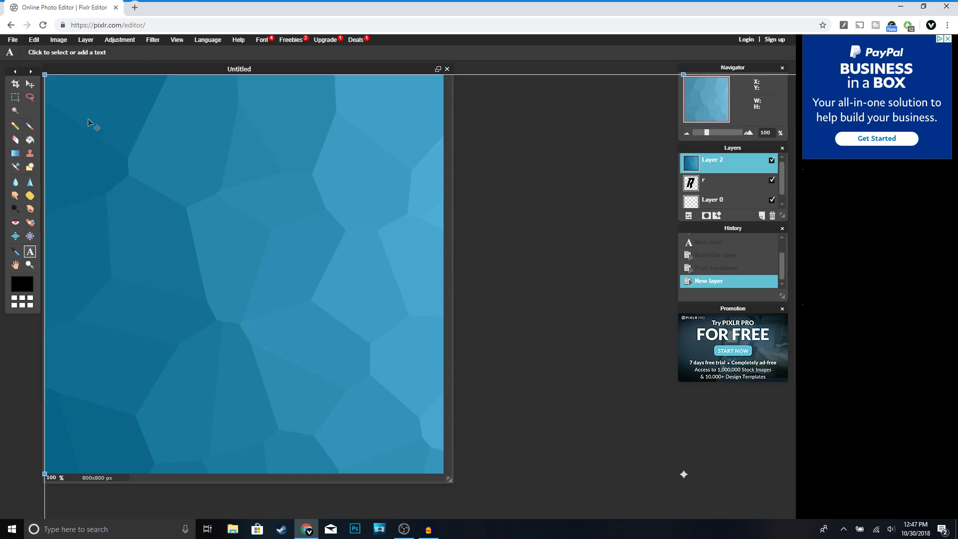
# Stretch and shift Layer 2's blue texture over nearly the entire canvas, hiding the R.
pyautogui.moveTo(90, 121); pyautogui.dragTo(135, 154)
pyautogui.moveTo(91, 110); pyautogui.dragTo(171, 150)
pyautogui.moveTo(359, 182); pyautogui.dragTo(268, 102)
pyautogui.moveTo(91, 289); pyautogui.dragTo(38, 289)
pyautogui.moveTo(148, 252); pyautogui.dragTo(173, 253)
pyautogui.press('Return')
pyautogui.click(720, 185)
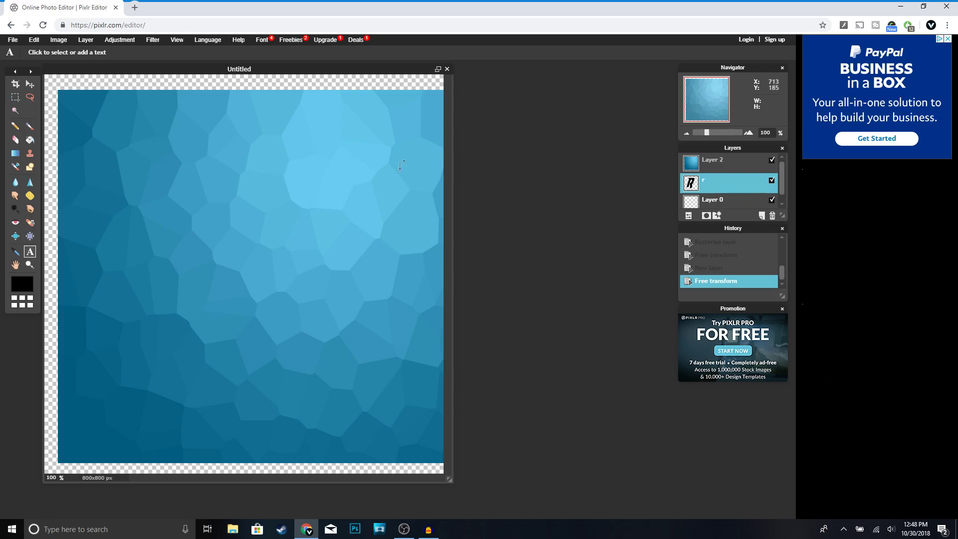
# Magic-wand select the R on the r layer, then invert the selection.
pyautogui.click(15, 112)
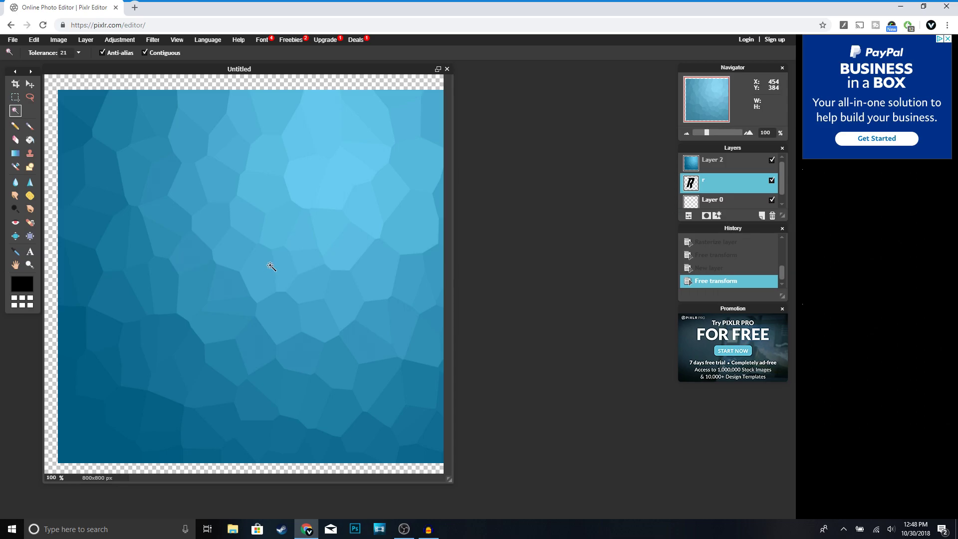
pyautogui.click(255, 238)
pyautogui.click(215, 151)
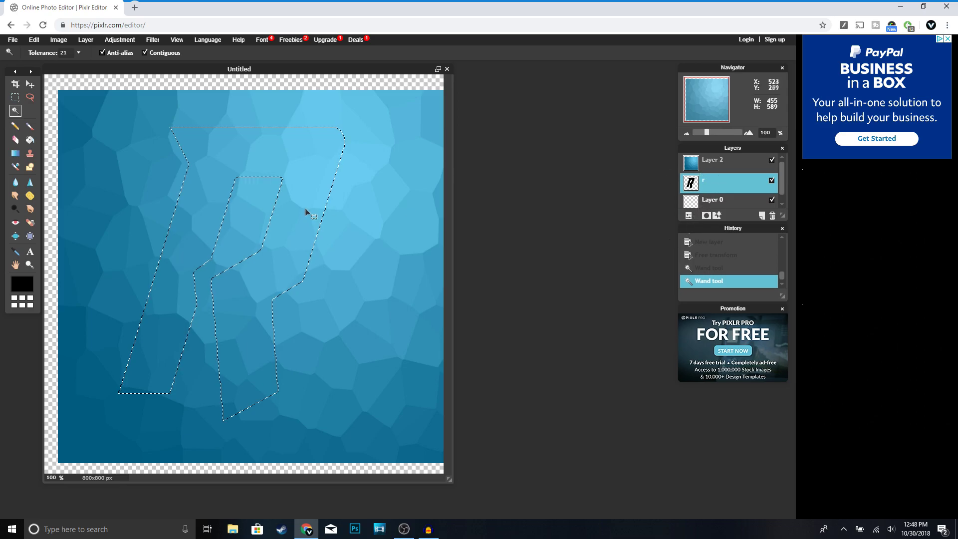
pyautogui.rightClick(291, 197)
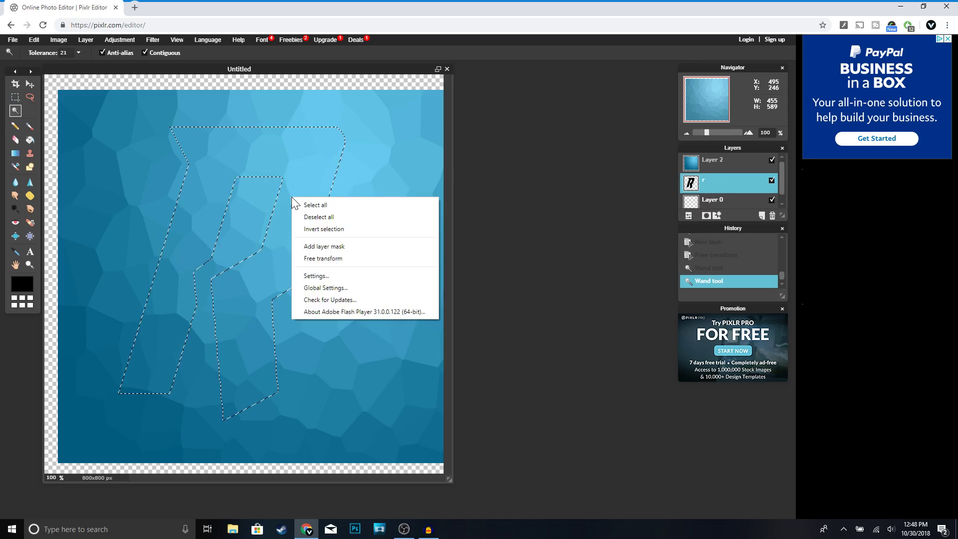
pyautogui.click(328, 229)
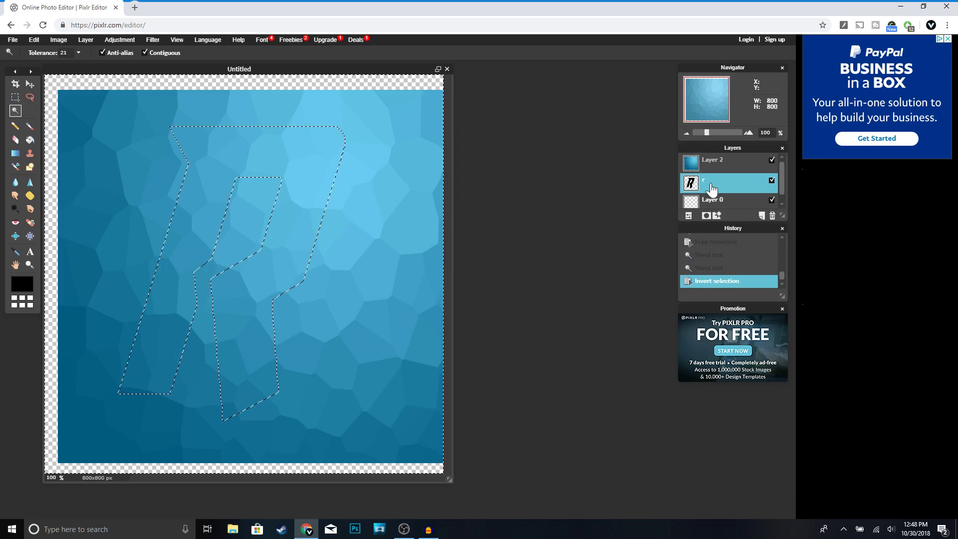
# Clear Layer 2's texture outside the R and delete the original black r layer.
pyautogui.click(697, 168)
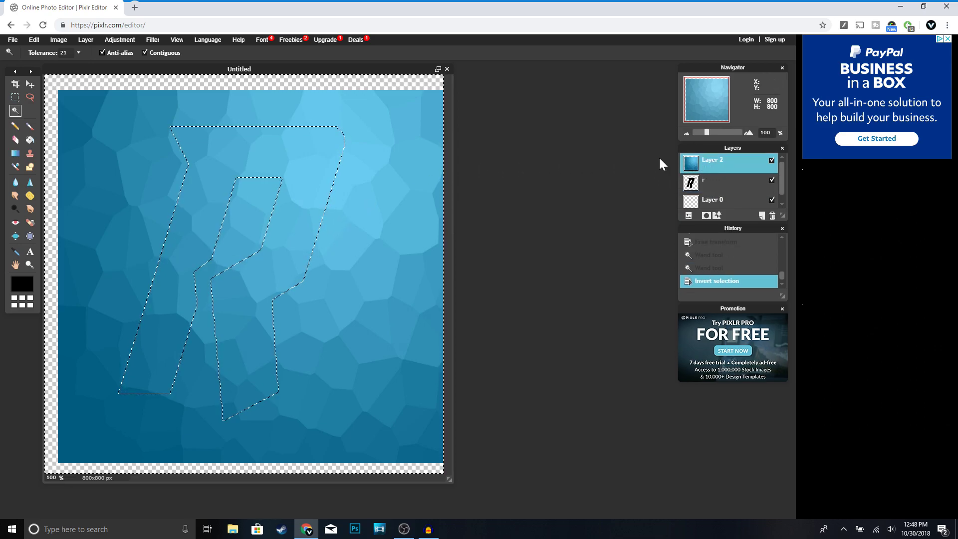
pyautogui.press('Delete')
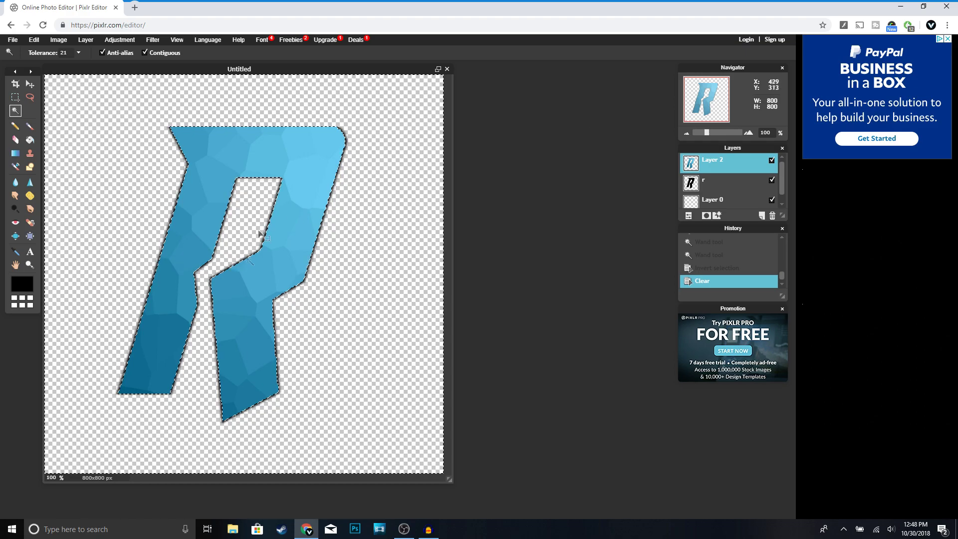
pyautogui.click(705, 186)
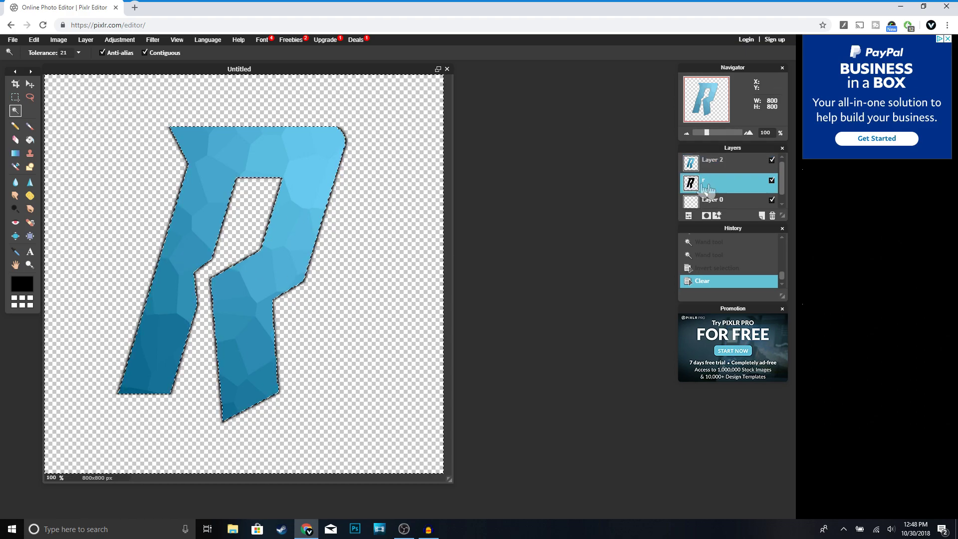
pyautogui.click(773, 215)
pyautogui.click(719, 162)
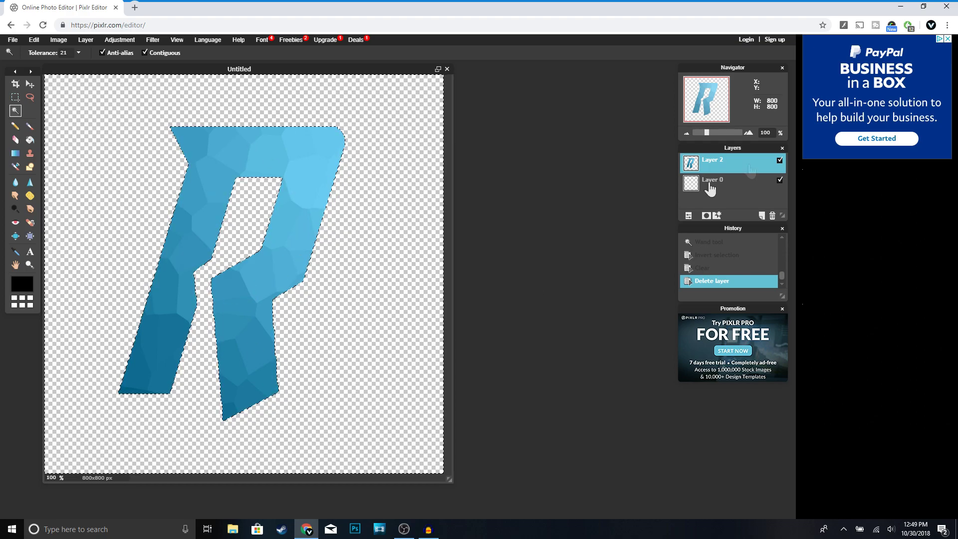
pyautogui.rightClick(715, 166)
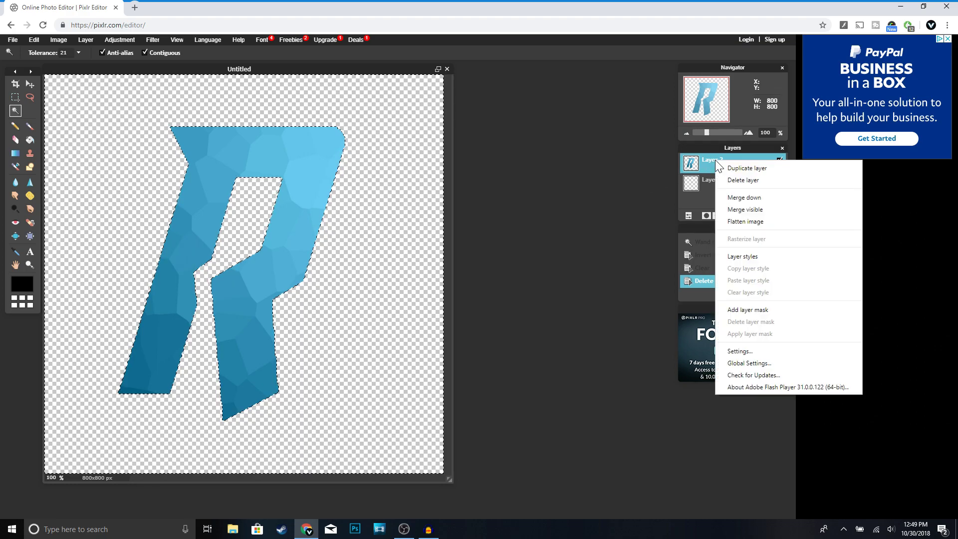
# Give Layer 2's R a white outer glow with opacity 100, hardness 10, size 6.
pyautogui.click(742, 257)
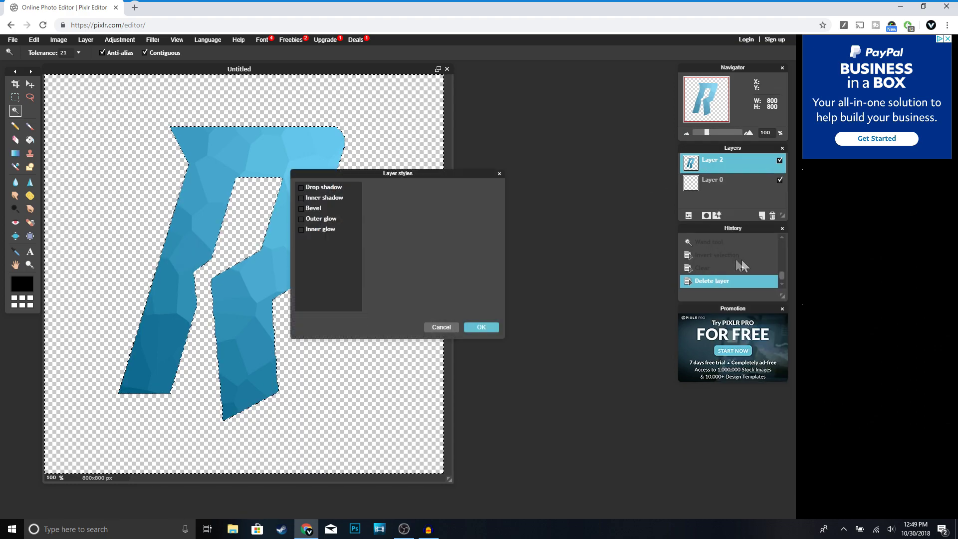
pyautogui.click(302, 220)
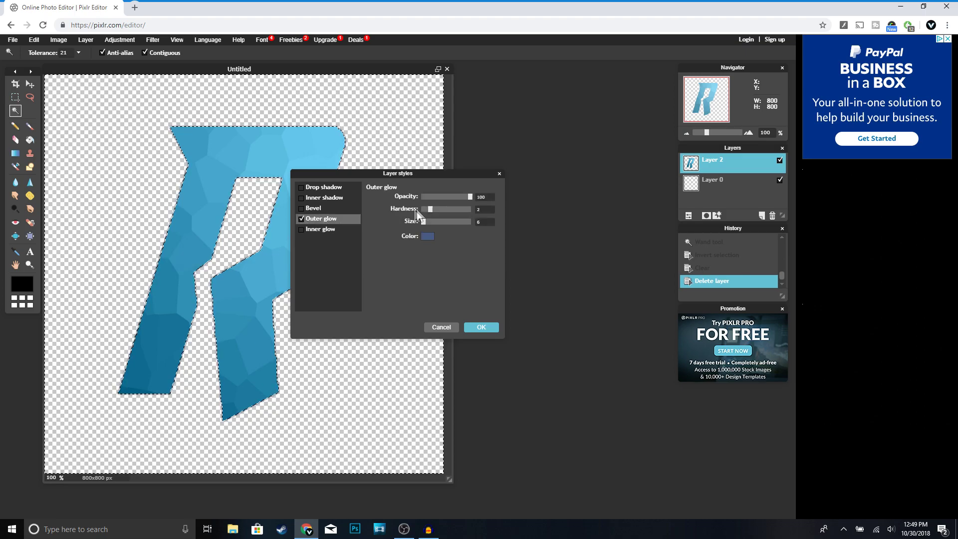
pyautogui.moveTo(432, 210); pyautogui.dragTo(489, 214)
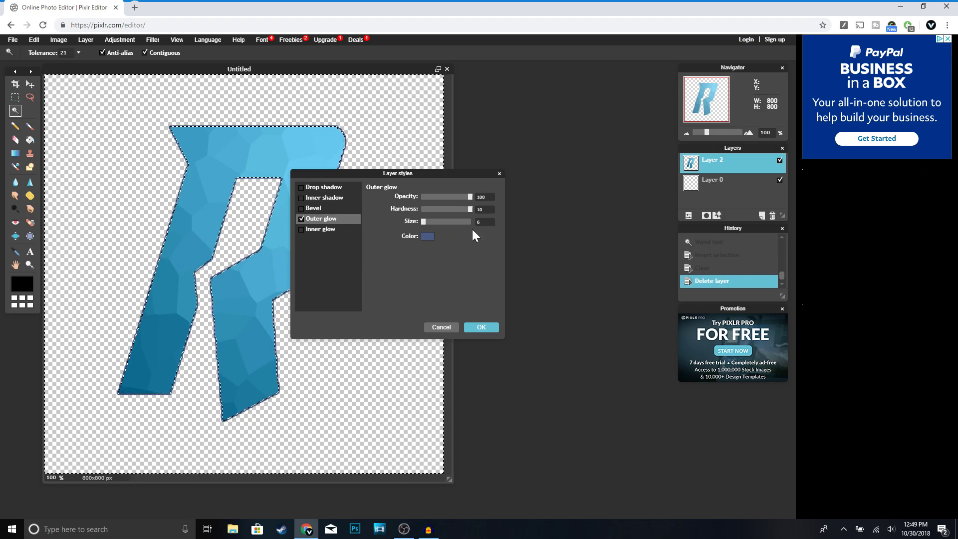
pyautogui.click(427, 235)
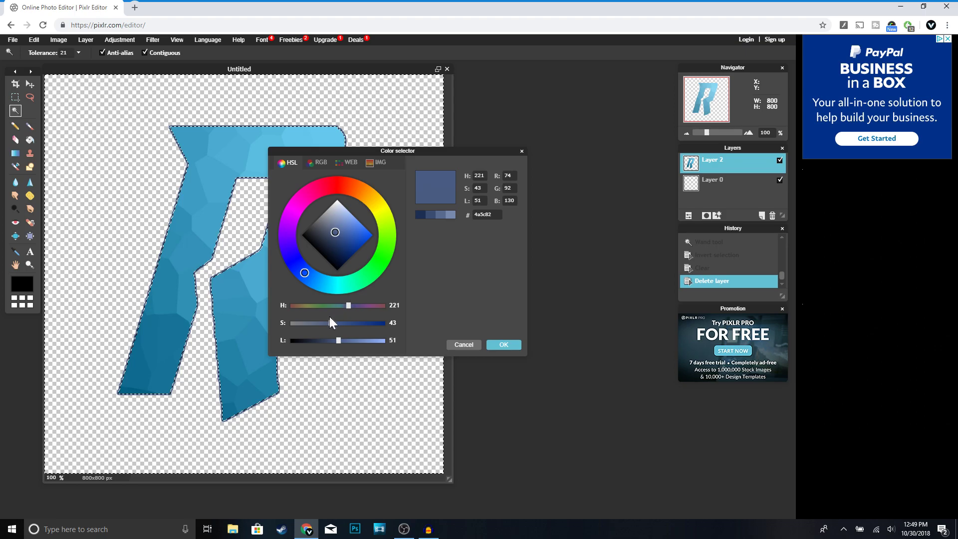
pyautogui.moveTo(322, 322); pyautogui.dragTo(381, 341)
pyautogui.click(504, 344)
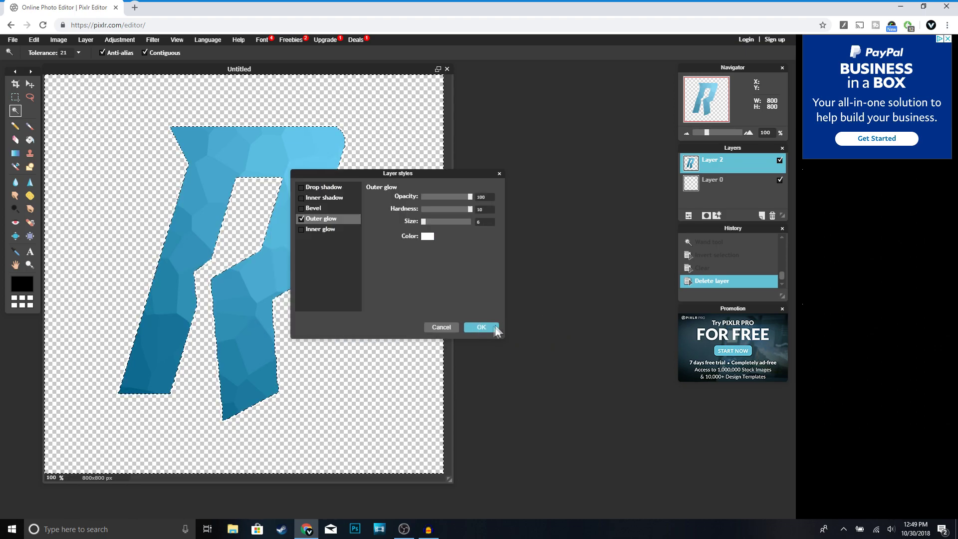
pyautogui.click(481, 328)
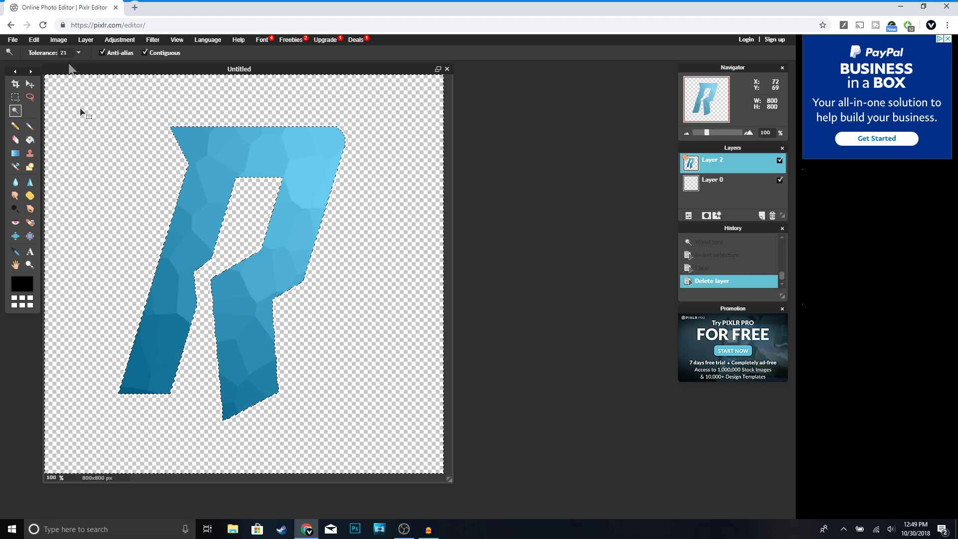
pyautogui.click(83, 39)
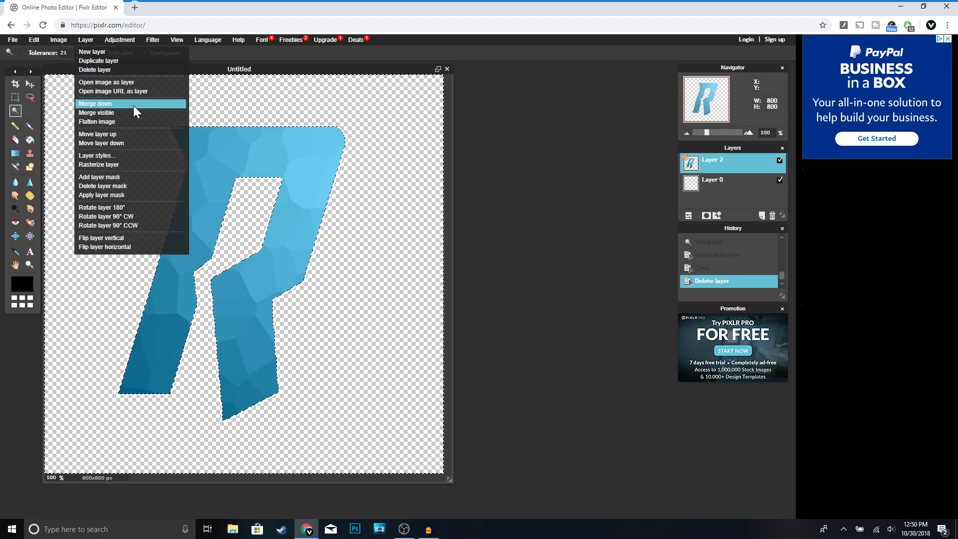
# Open the 'space' image from the Desktop as new Layer 3.
pyautogui.click(122, 81)
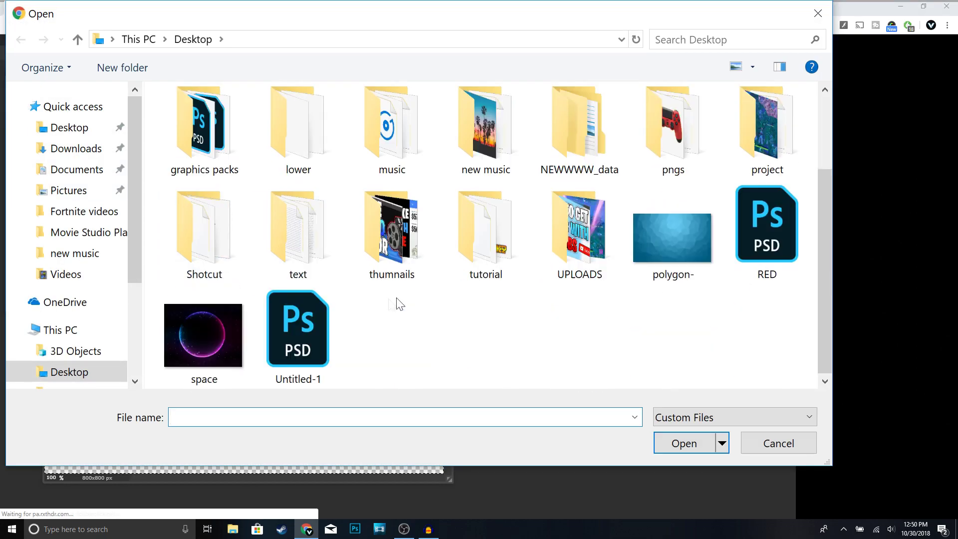
pyautogui.click(205, 338)
pyautogui.doubleClick(205, 338)
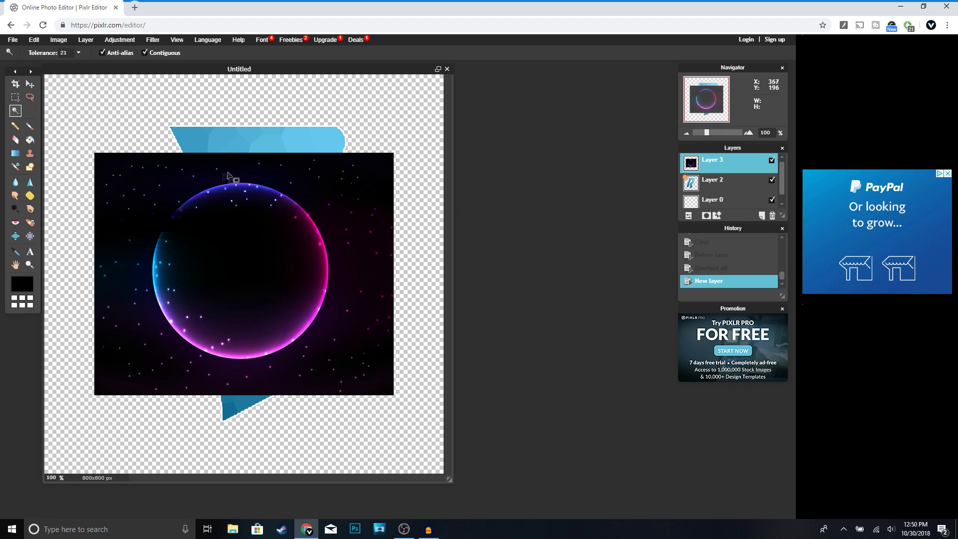
pyautogui.click(33, 40)
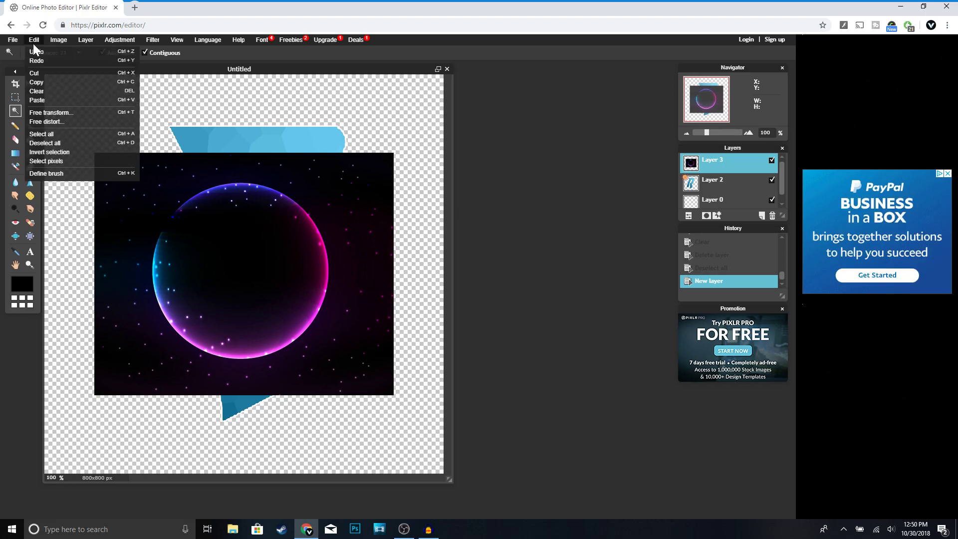
# Scale Layer 3's space image so the neon ring fills the canvas, then move Layer 2 above it.
pyautogui.click(75, 114)
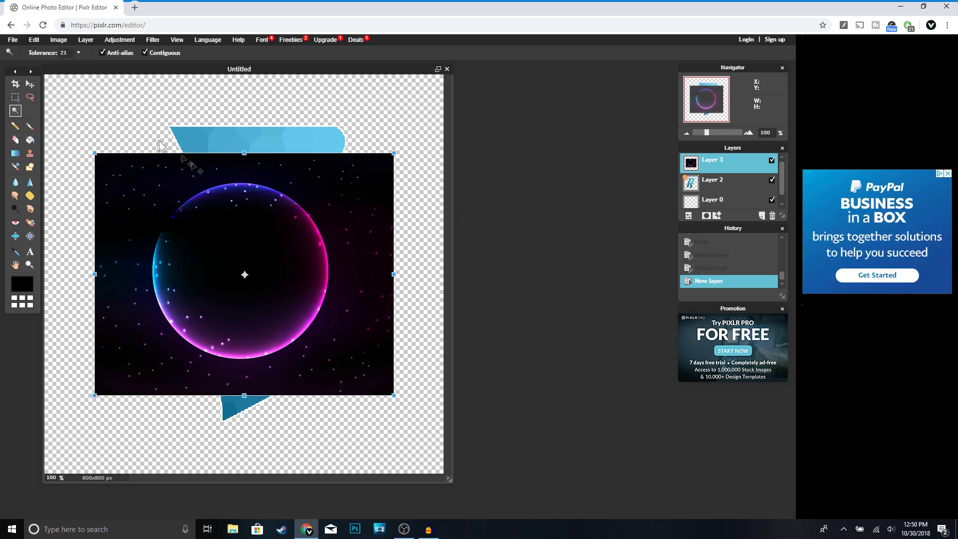
pyautogui.moveTo(95, 150); pyautogui.dragTo(34, 104)
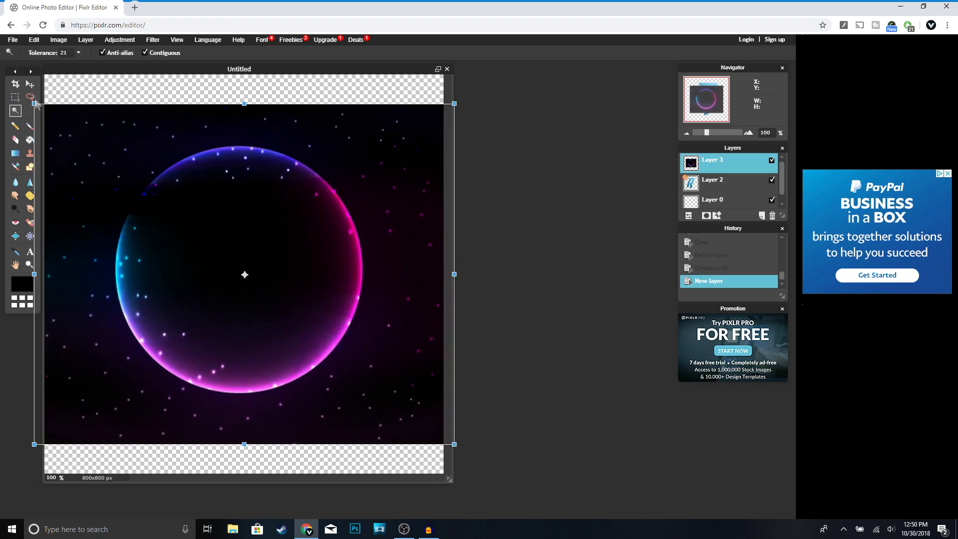
pyautogui.moveTo(125, 143); pyautogui.dragTo(209, 173)
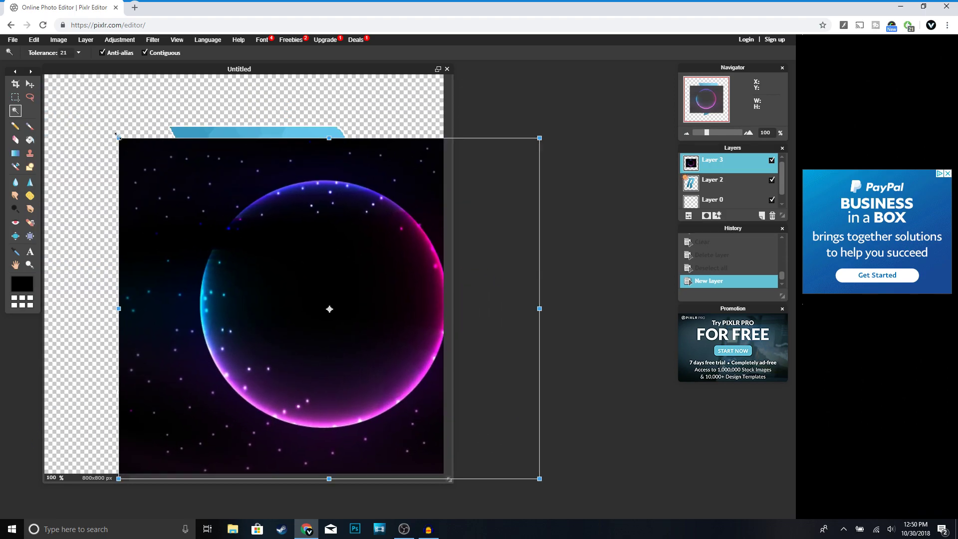
pyautogui.moveTo(119, 138); pyautogui.dragTo(2, 41)
pyautogui.moveTo(206, 86); pyautogui.dragTo(147, 81)
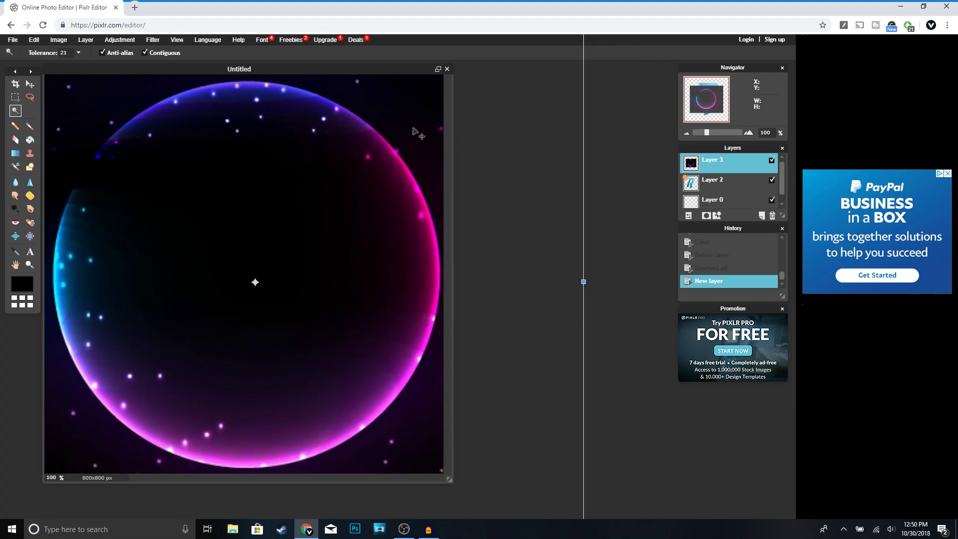
pyautogui.press('Return')
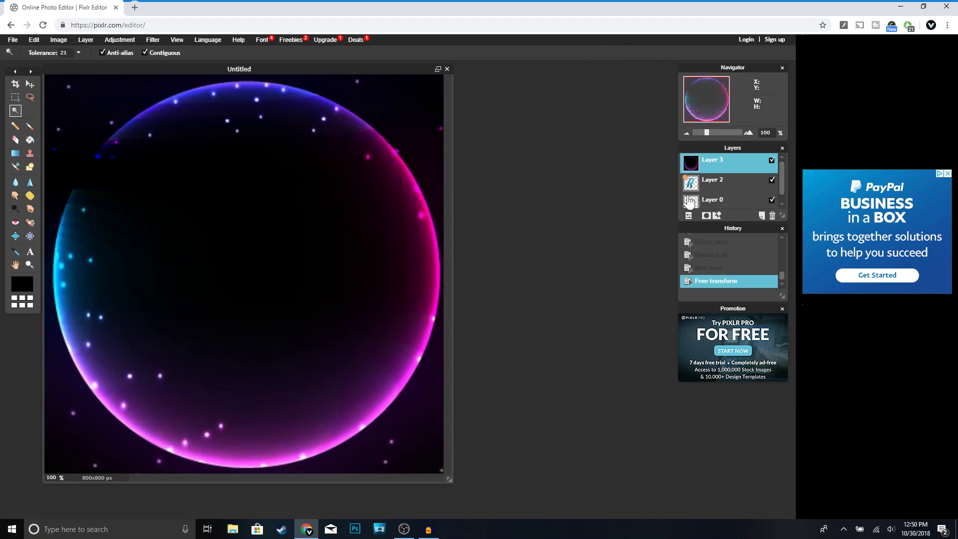
pyautogui.moveTo(723, 187); pyautogui.dragTo(721, 161)
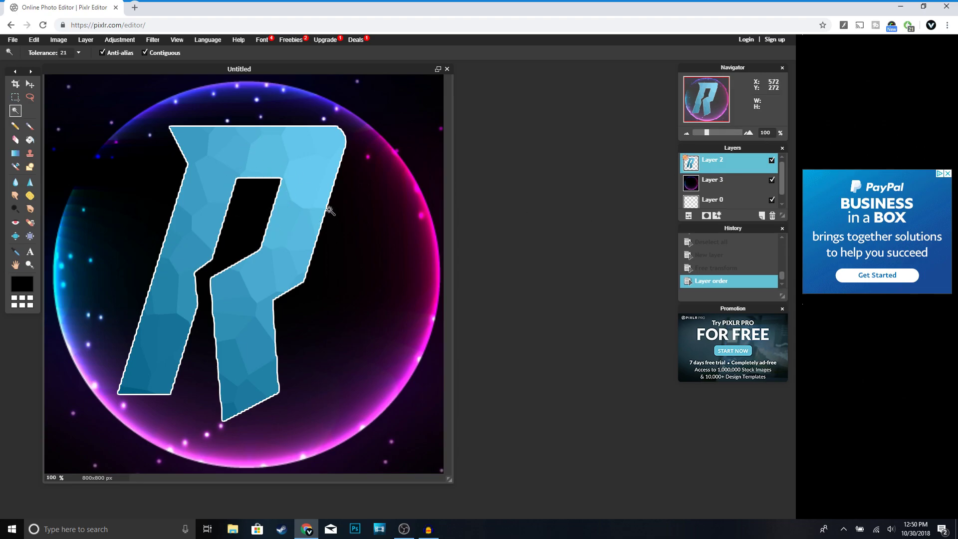
# Shift the R to vivid cyan using Hue & Saturation: saturation 100, hue -13.
pyautogui.click(123, 41)
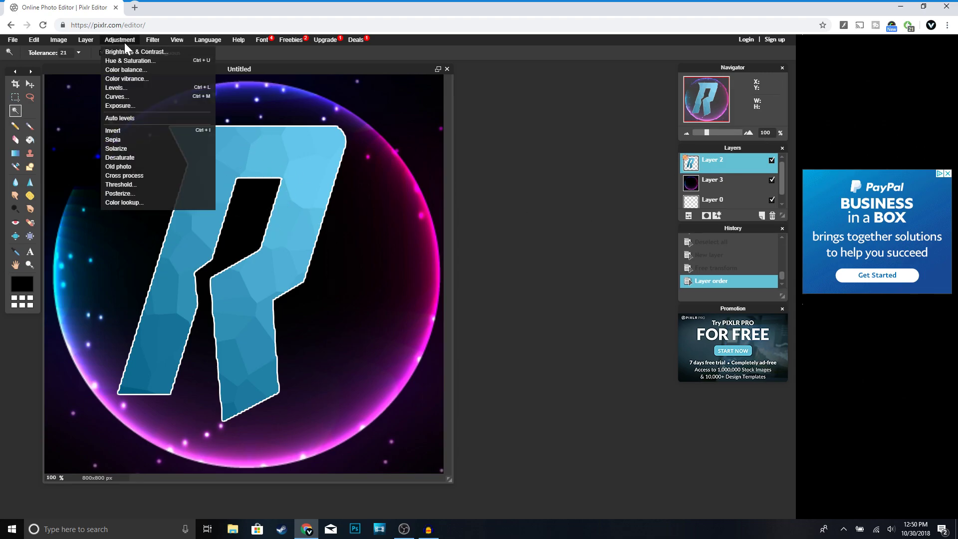
pyautogui.click(127, 61)
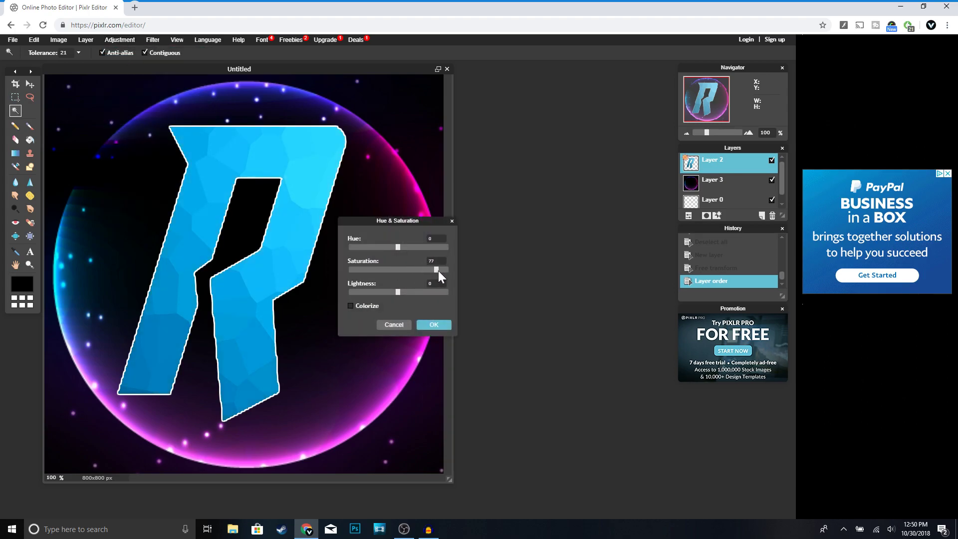
pyautogui.moveTo(398, 246)
pyautogui.mouseDown()
pyautogui.moveTo(435, 253)
pyautogui.moveTo(357, 250)
pyautogui.moveTo(394, 253)
pyautogui.mouseUp()
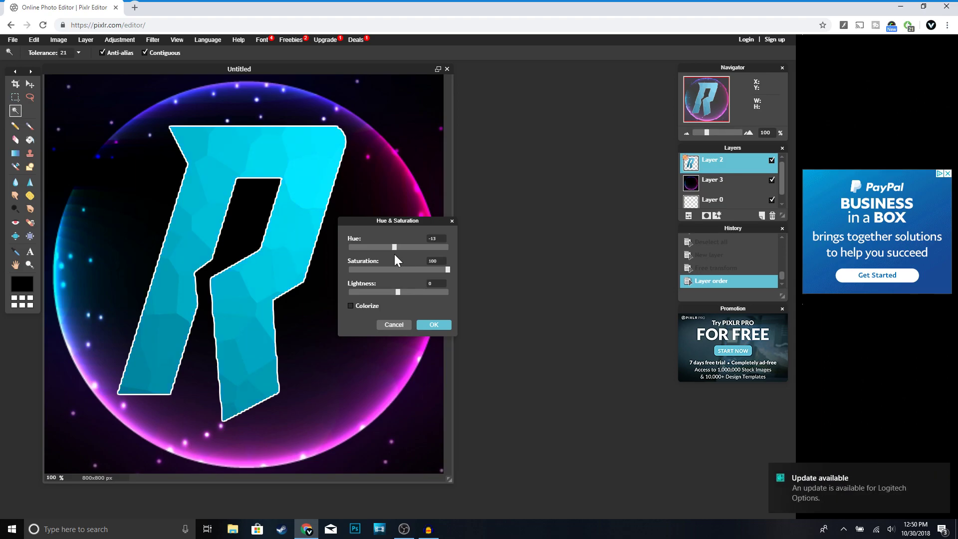